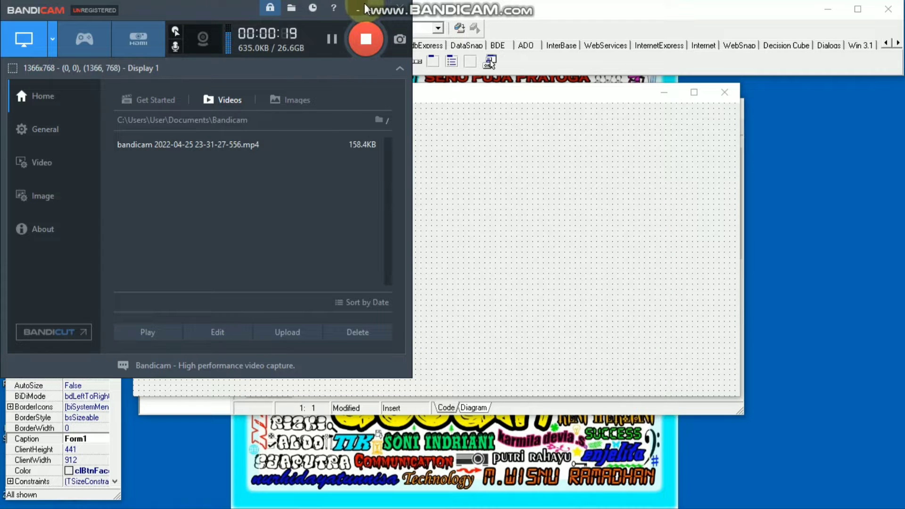
Reopen the recent PBuku.dpr project from the Quis folder
left_click(377, 6)
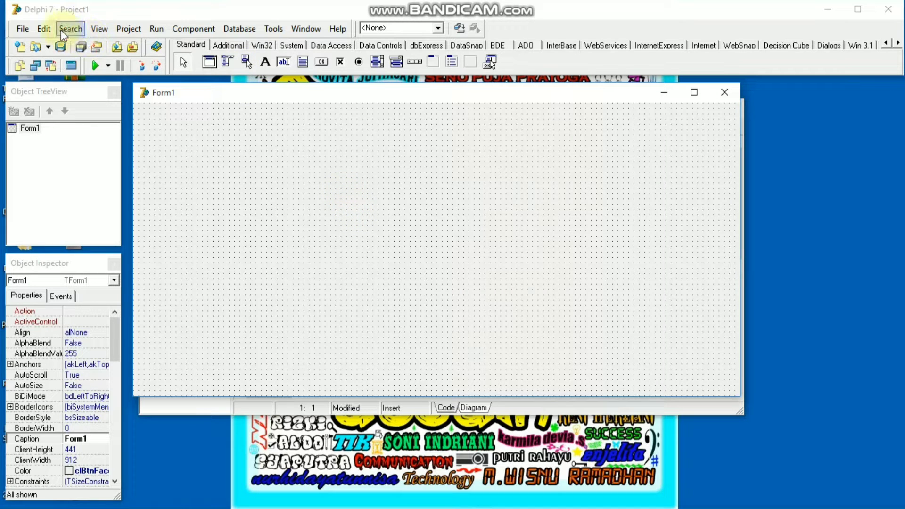
left_click(22, 29)
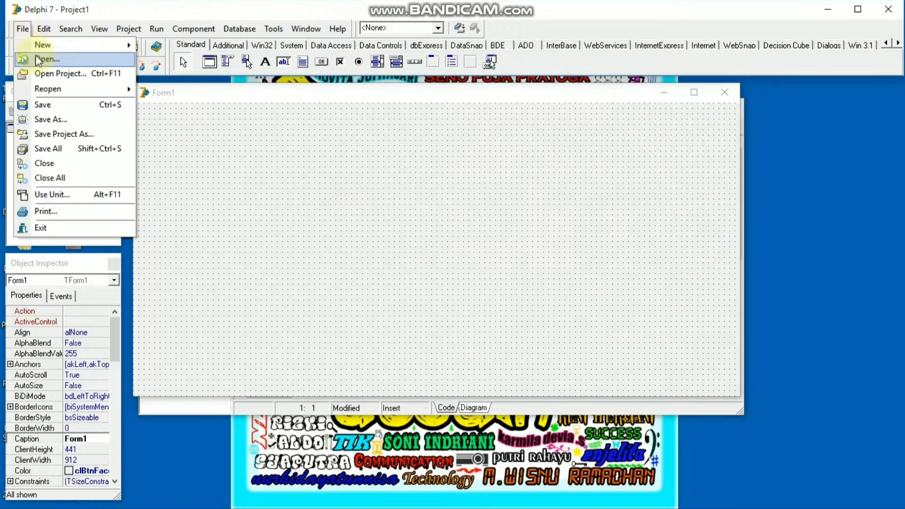
mouse_move(38, 89)
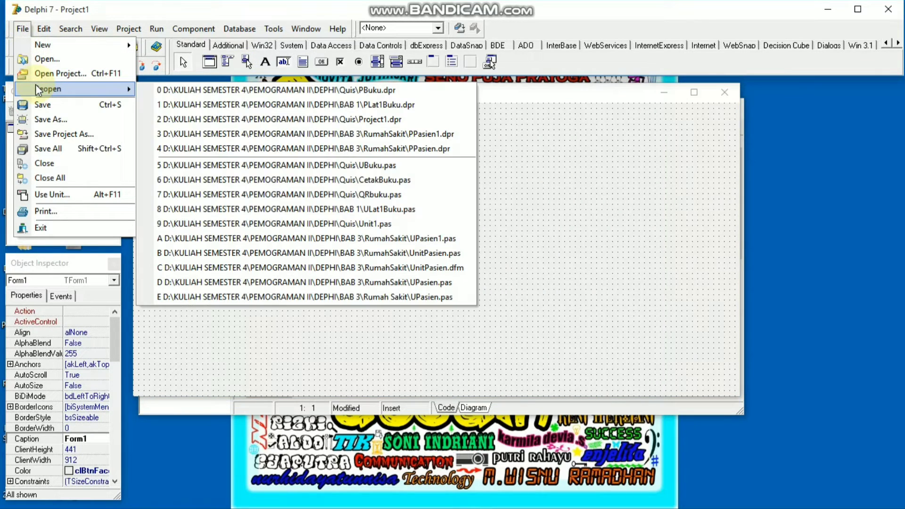
left_click(156, 91)
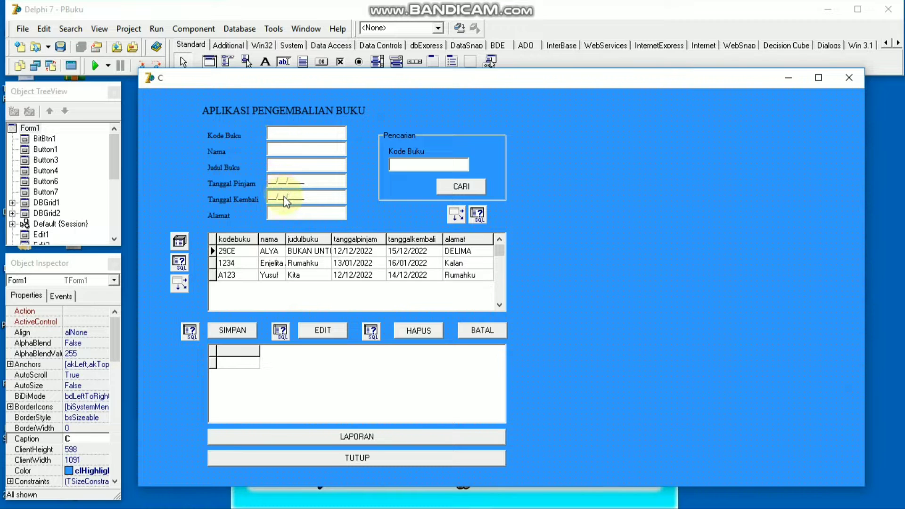
Inspect the form's database, query, data source and grid components and the FormCreate code, then return to the form design
left_click(181, 241)
left_click(182, 264)
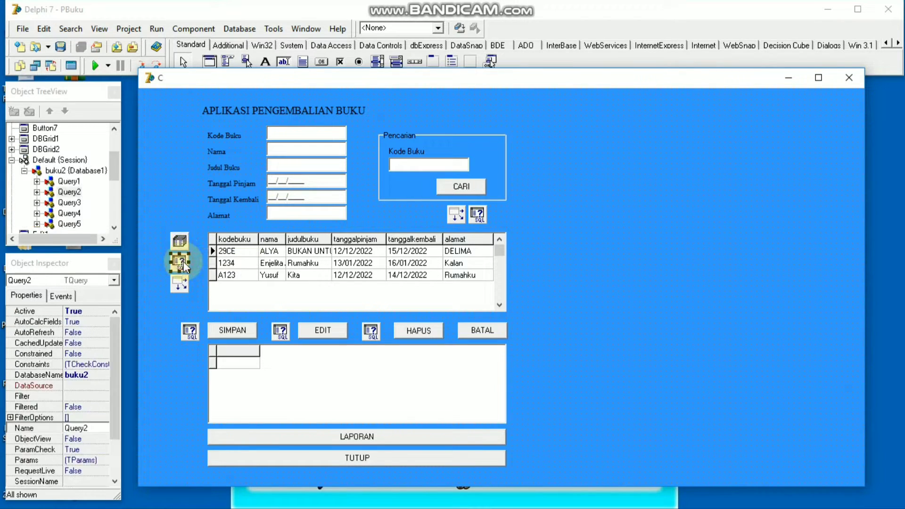
left_click(181, 285)
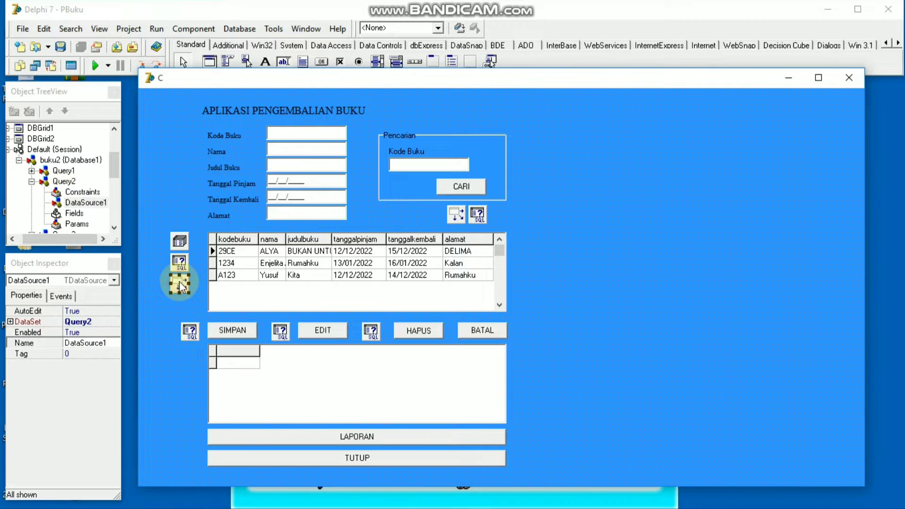
left_click(238, 303)
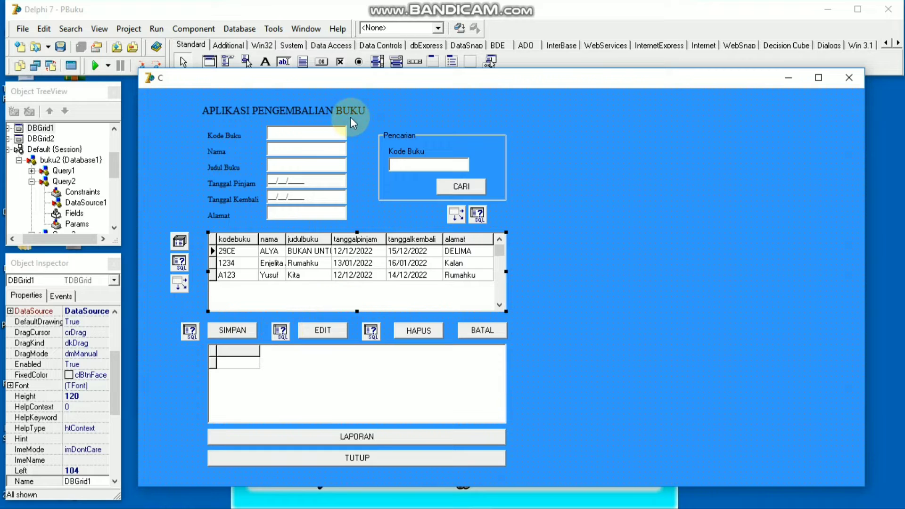
double_click(516, 197)
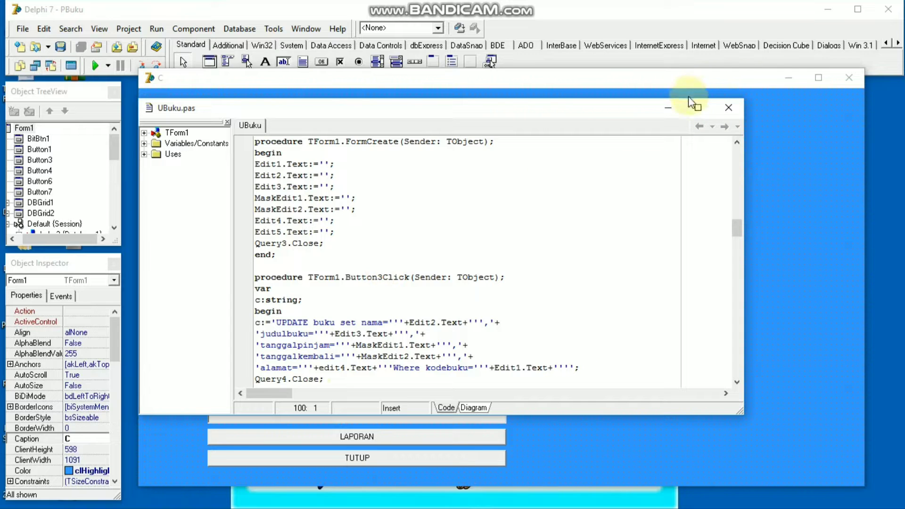
left_click(669, 111)
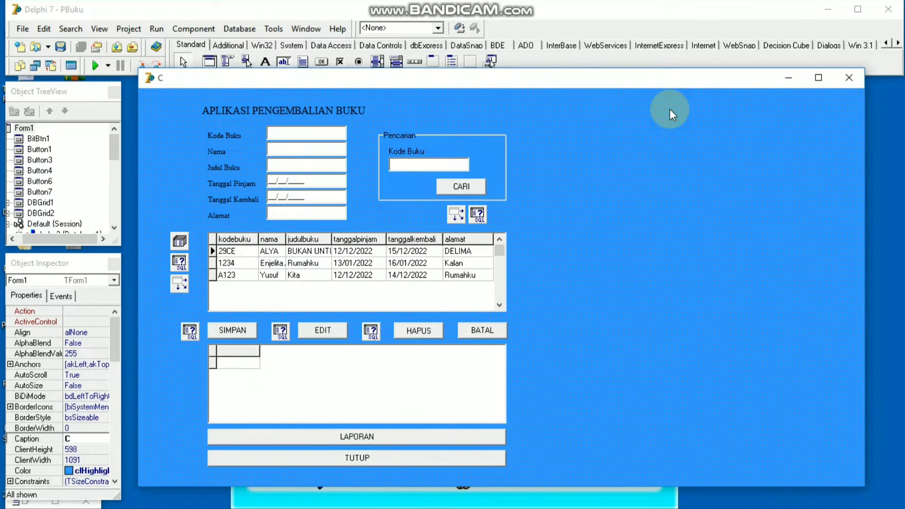
Run the project and widen the nama column in the book record grid
key("F9")
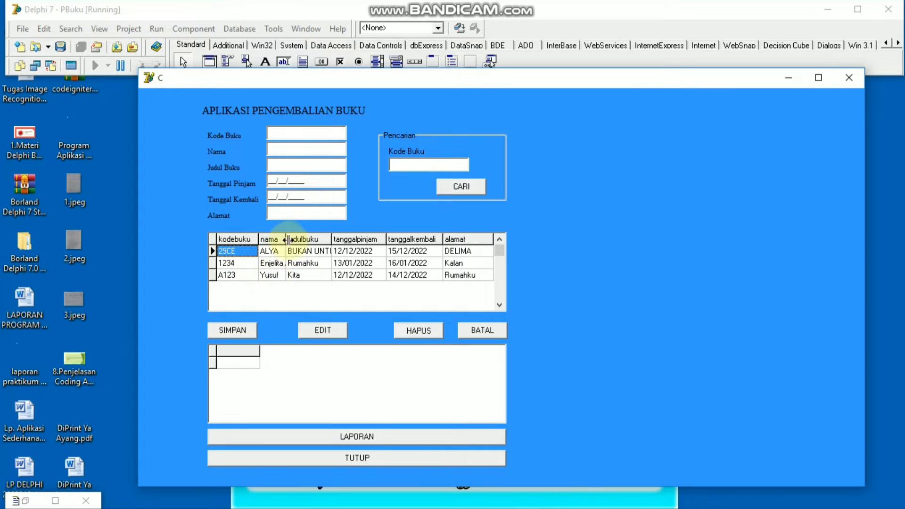
left_click_drag(285, 236, 308, 237)
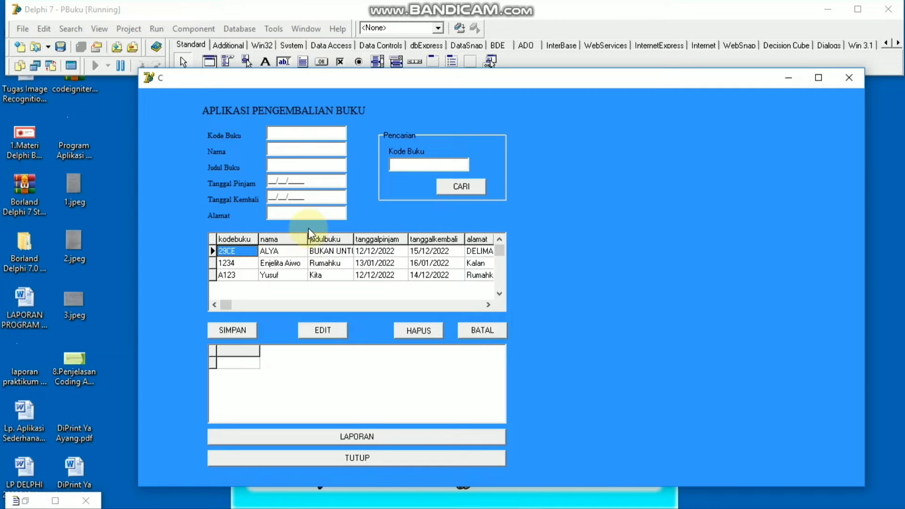
Enter Kode Buku 2002061, the borrower's name and Judul Buku Kukira in the book return form
left_click(292, 130)
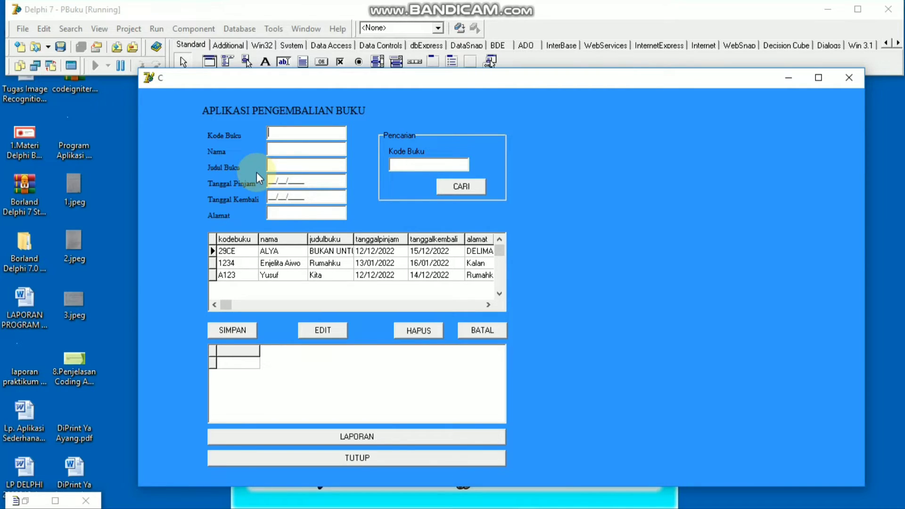
type("2002")
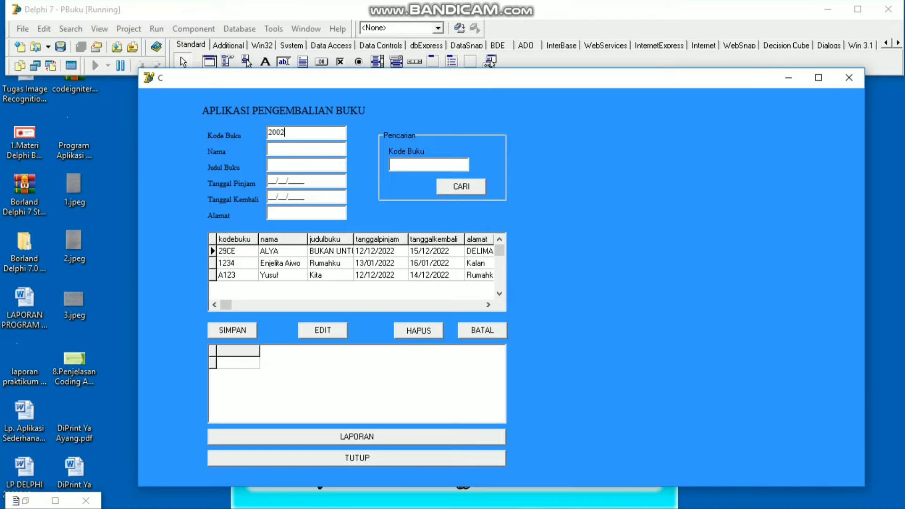
type("061")
left_click(271, 148)
type("Enjel")
left_click(277, 165)
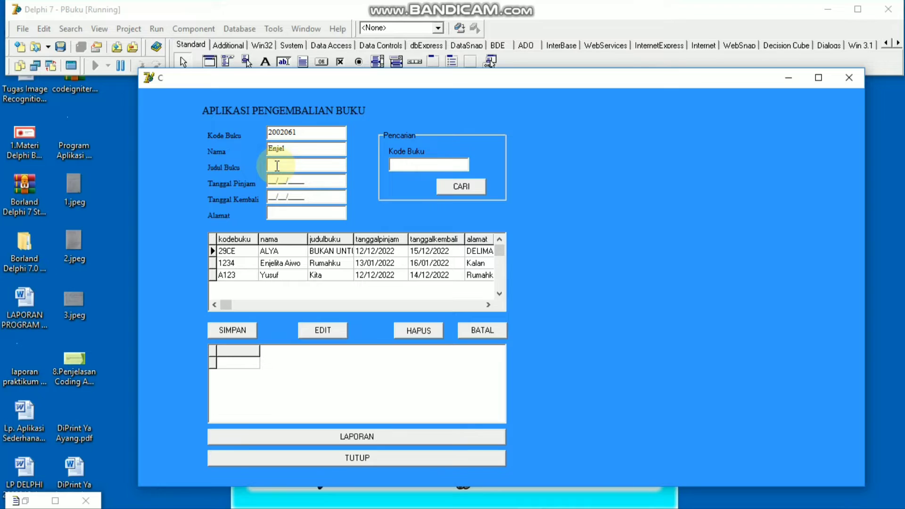
type("Kukira")
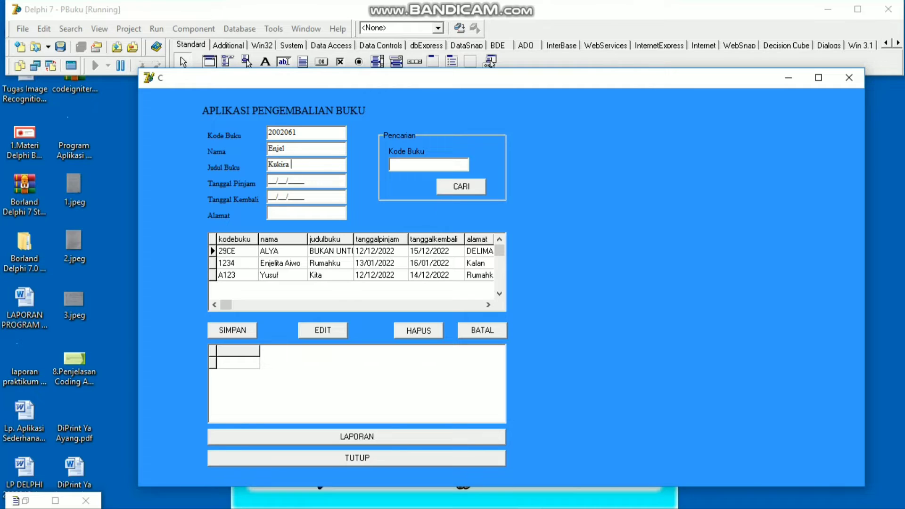
Set Tanggal Pinjam to 12/12/2022 and Tanggal Kembali to 16/12/2022, and save the new record
left_click(271, 180)
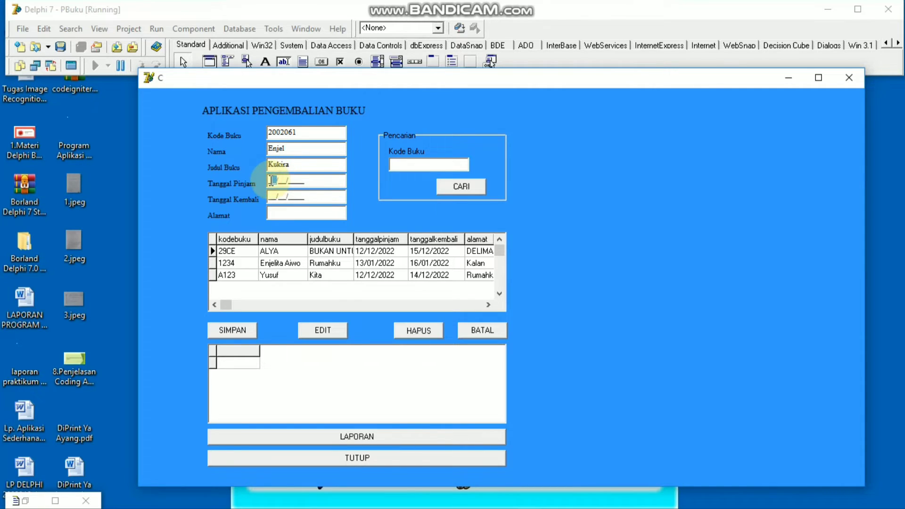
type("12/12/2022")
key("Tab")
type("1")
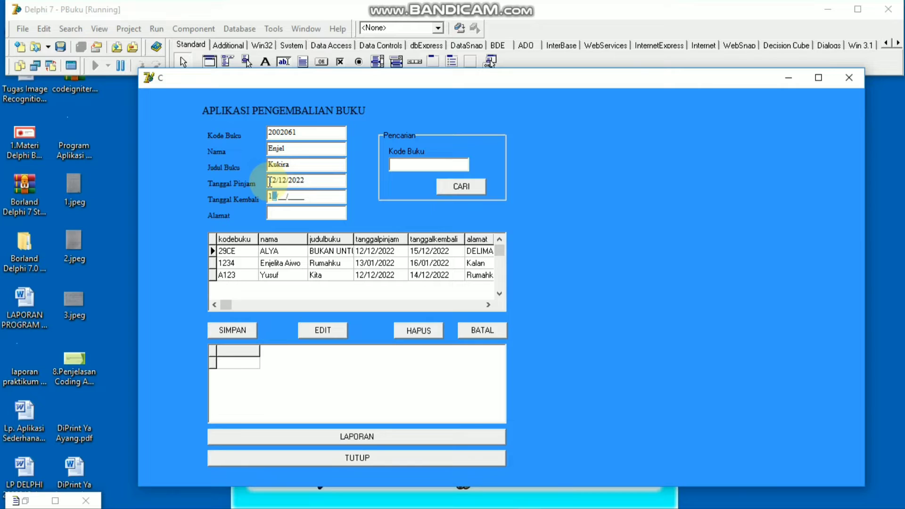
type("6/12/2022")
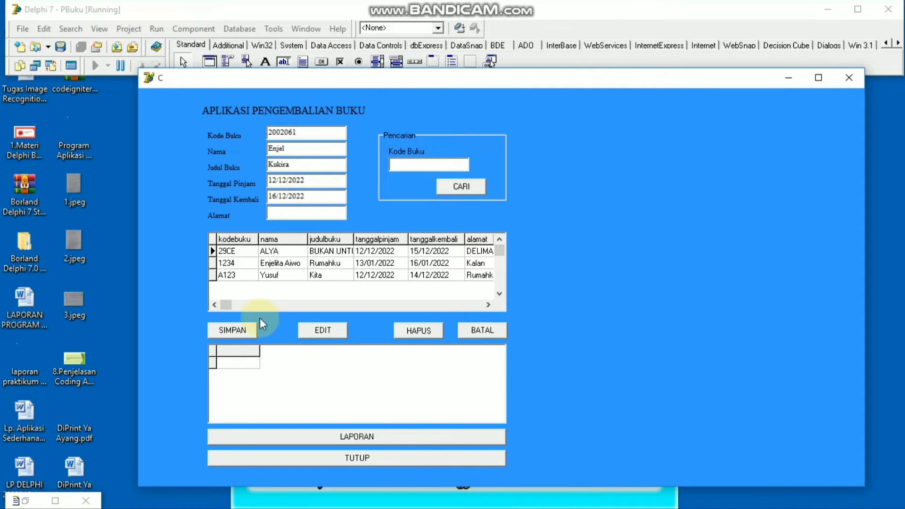
left_click(237, 331)
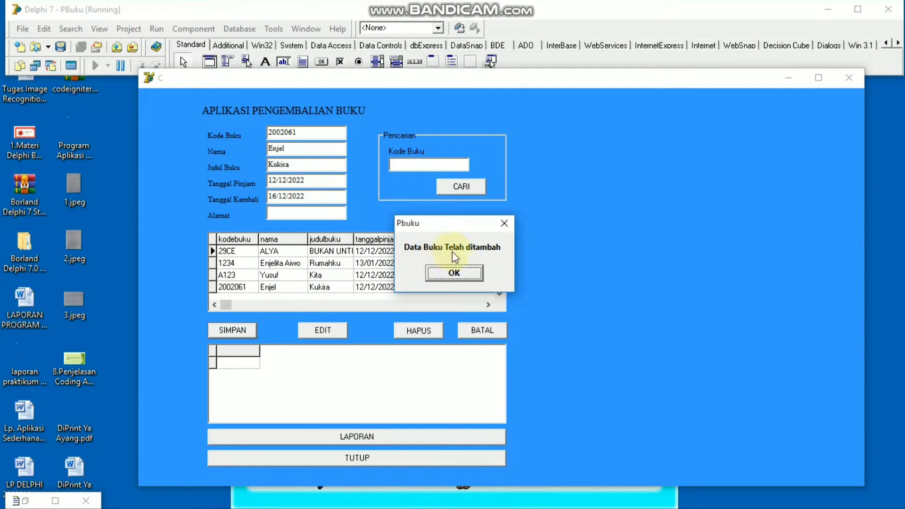
left_click(462, 267)
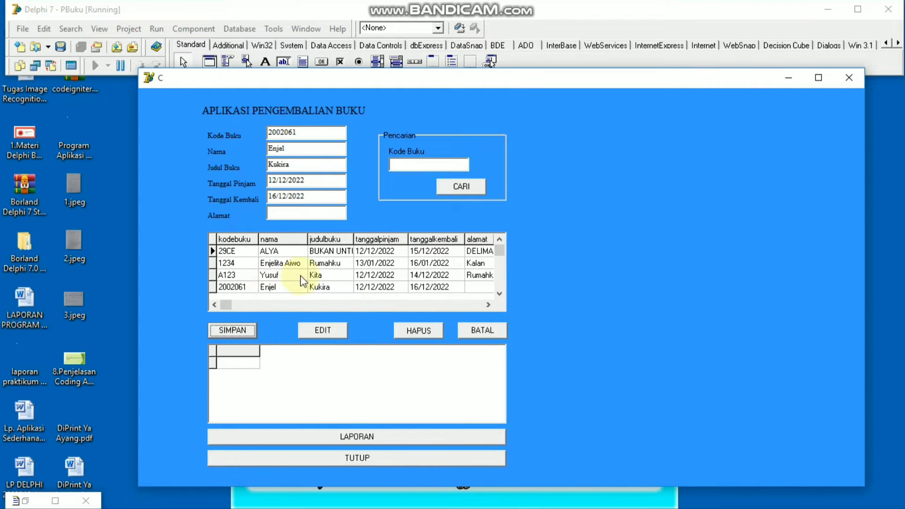
Preview the LAPORAN report, review all its book return records, and close the preview
left_click(414, 164)
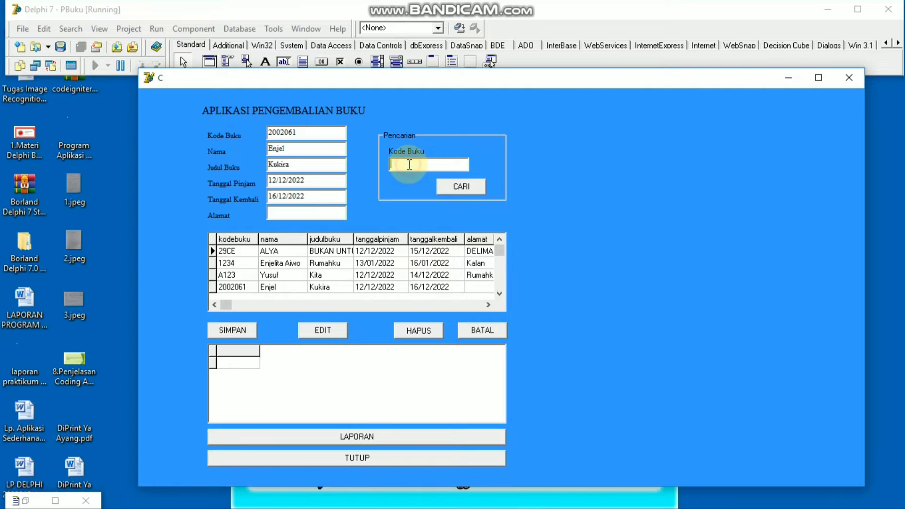
left_click(310, 437)
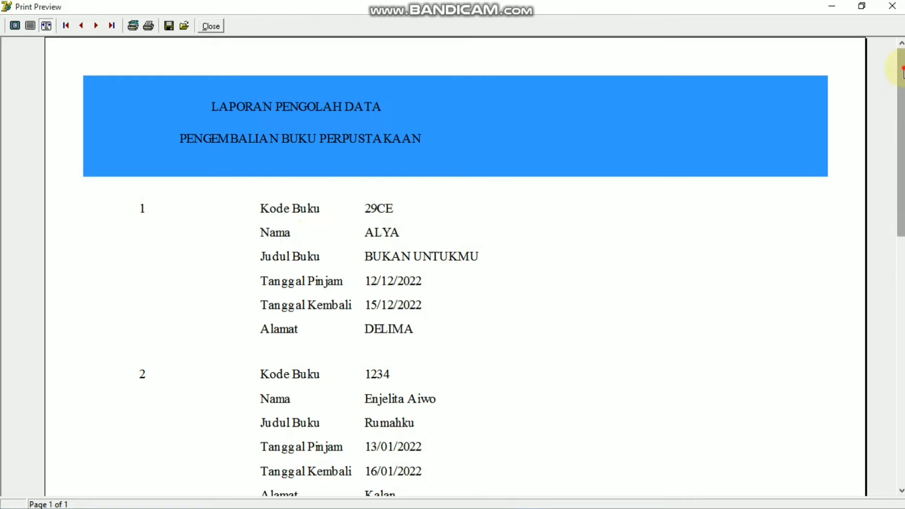
scroll(890, 70, "down", 5)
scroll(518, 264, "down", 3)
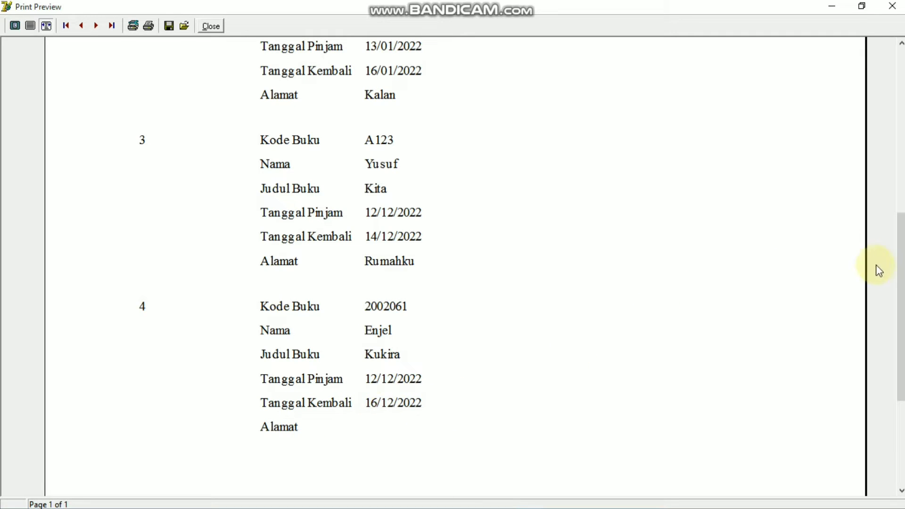
left_click_drag(898, 286, 885, 143)
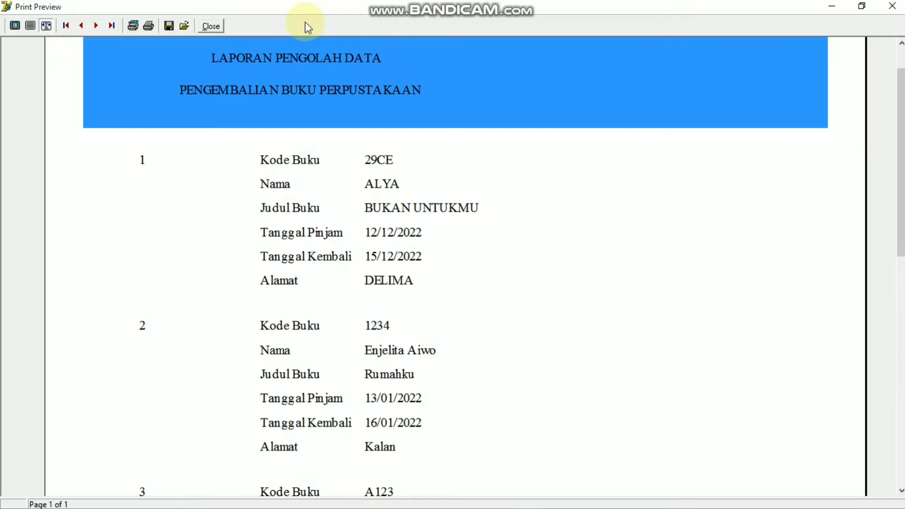
left_click(218, 28)
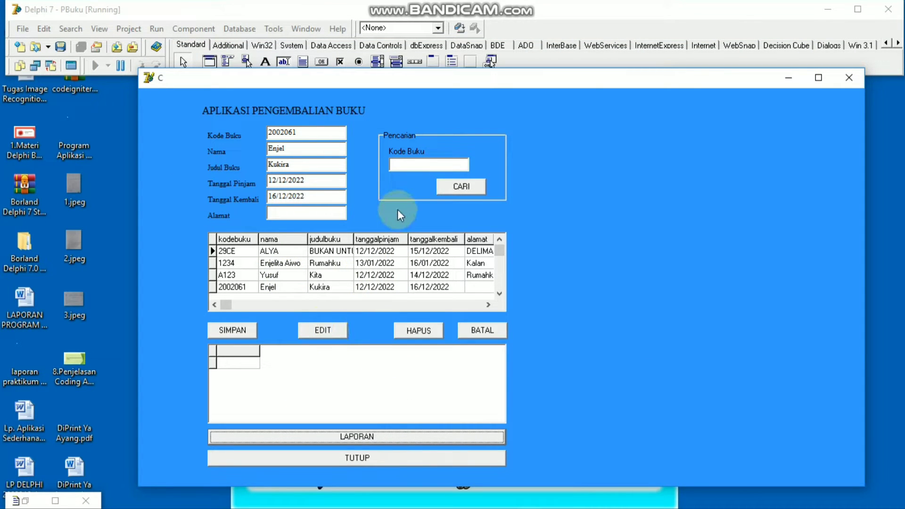
Search the records for Kode Buku 1 and select the record with code 2002061 in the results grid
left_click(448, 166)
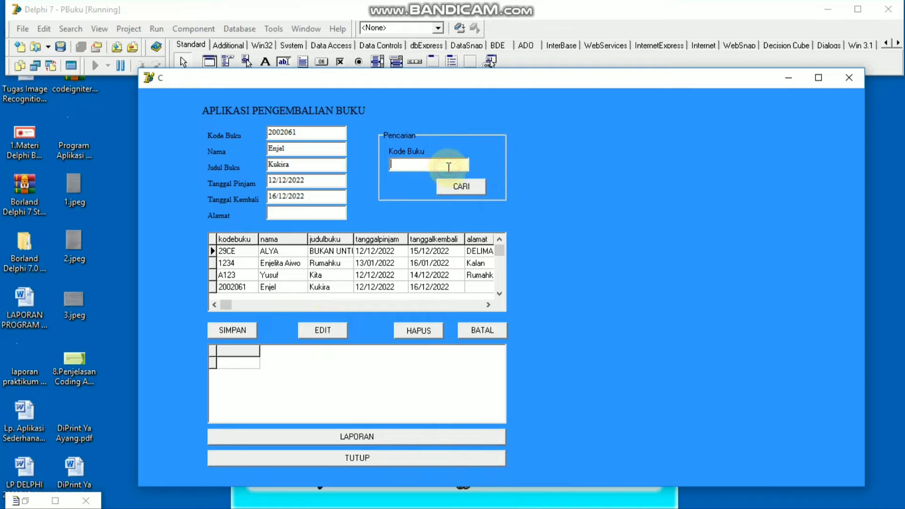
type("1")
left_click(462, 187)
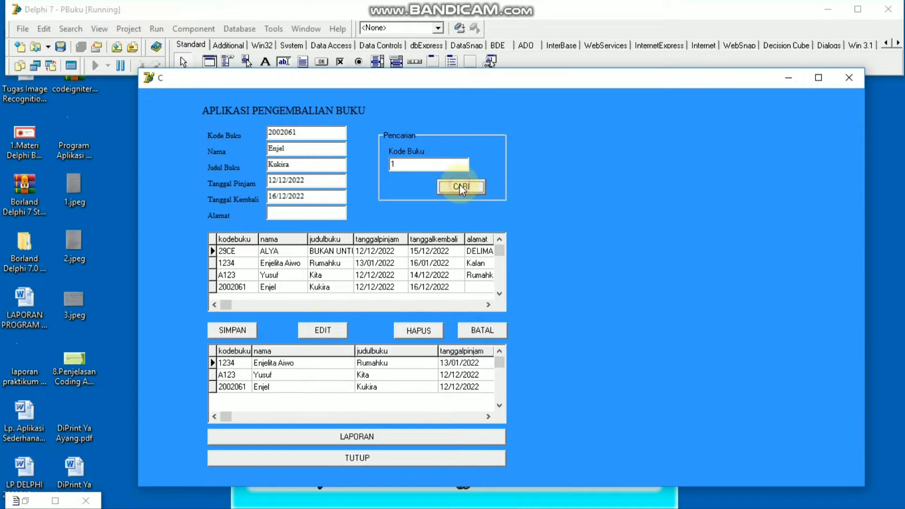
left_click(266, 383)
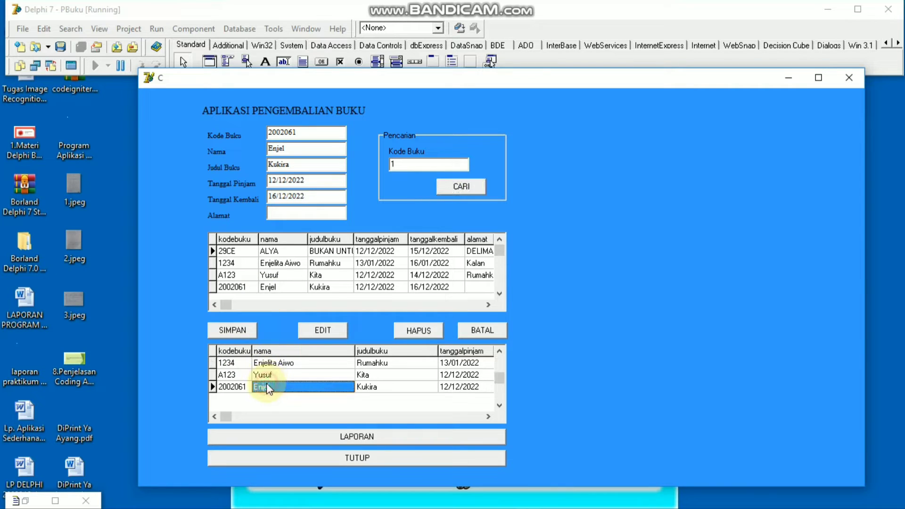
Fill in the borrower's address in the Alamat field and update record 2002061
left_click(295, 212)
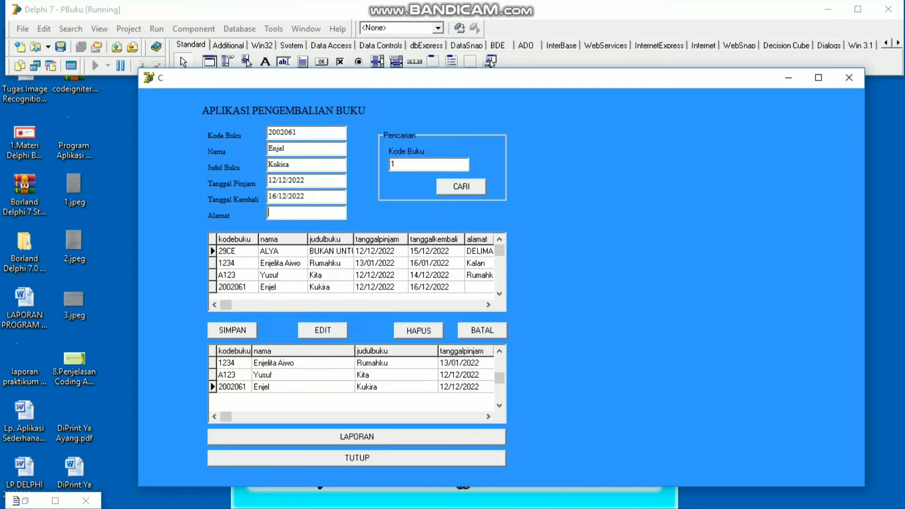
type("Kota Baru Jambi")
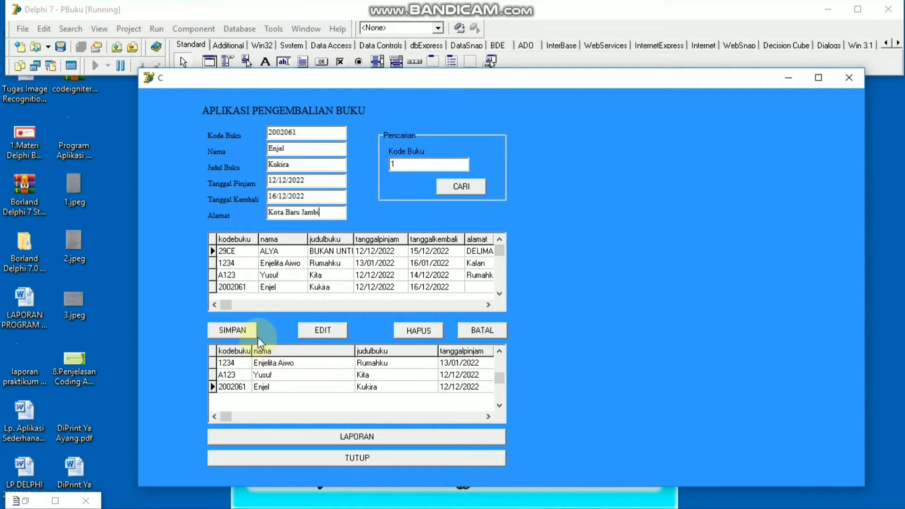
left_click(317, 326)
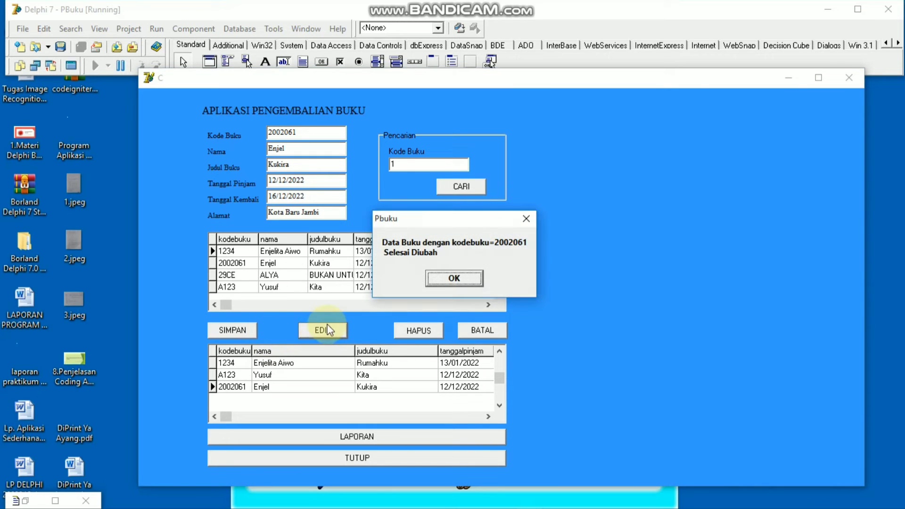
left_click(441, 278)
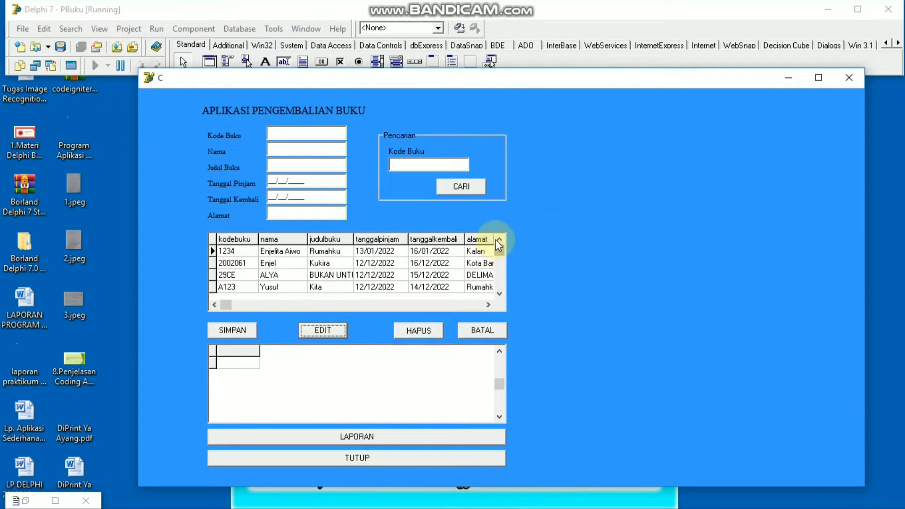
Review the alamat column in the main records grid and the records in the LAPORAN report preview, and close the preview
left_click(225, 305)
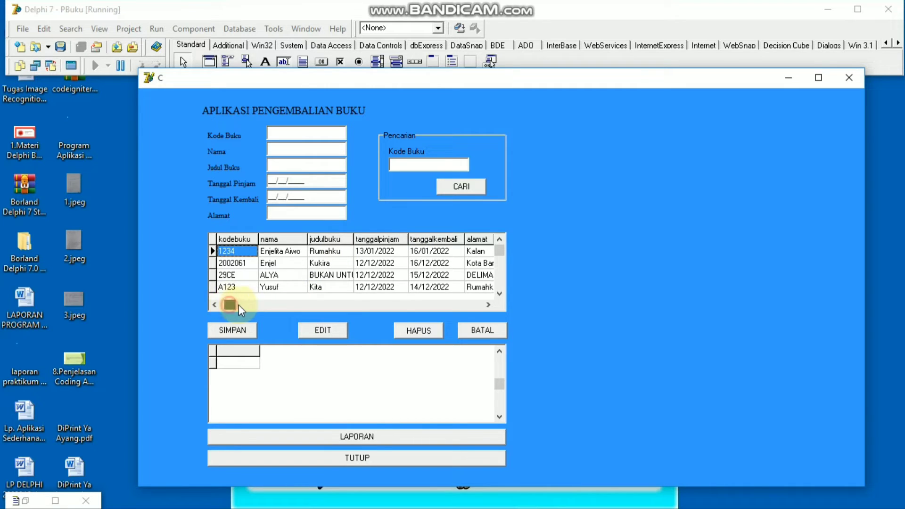
left_click_drag(227, 304, 491, 309)
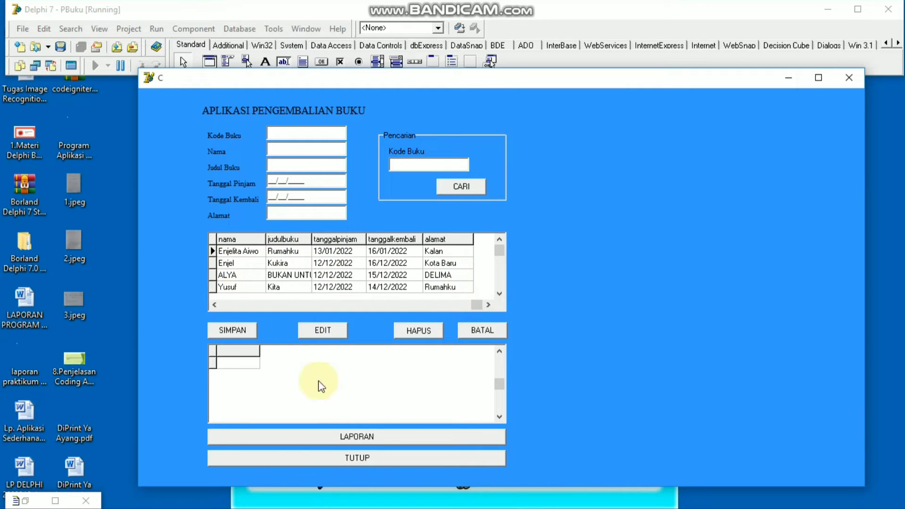
left_click(330, 435)
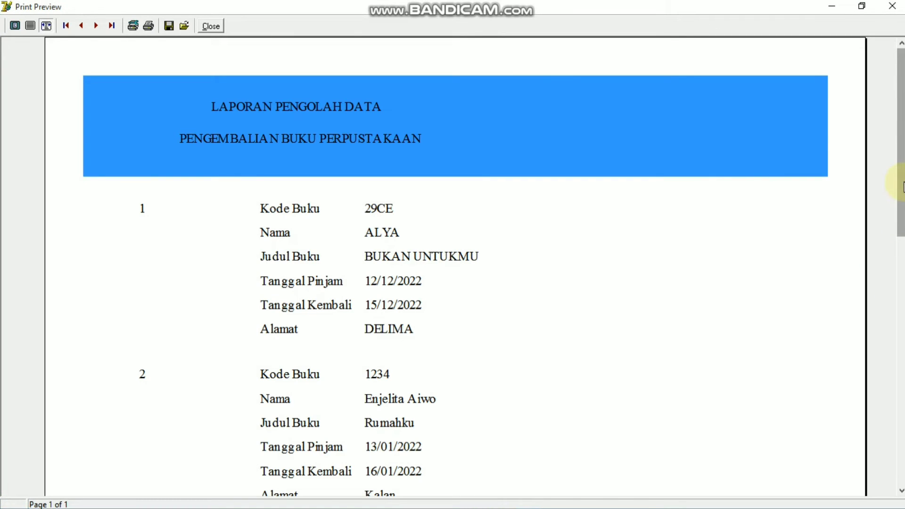
left_click_drag(898, 178, 897, 333)
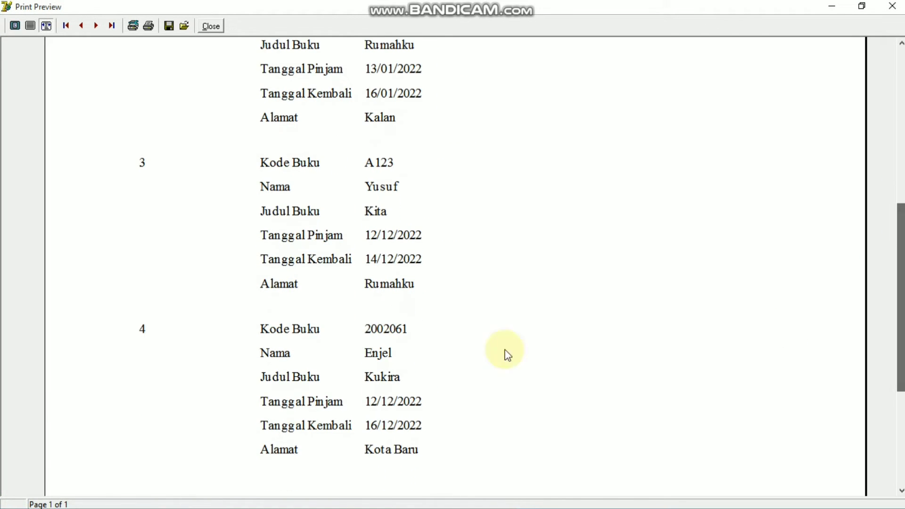
left_click(206, 29)
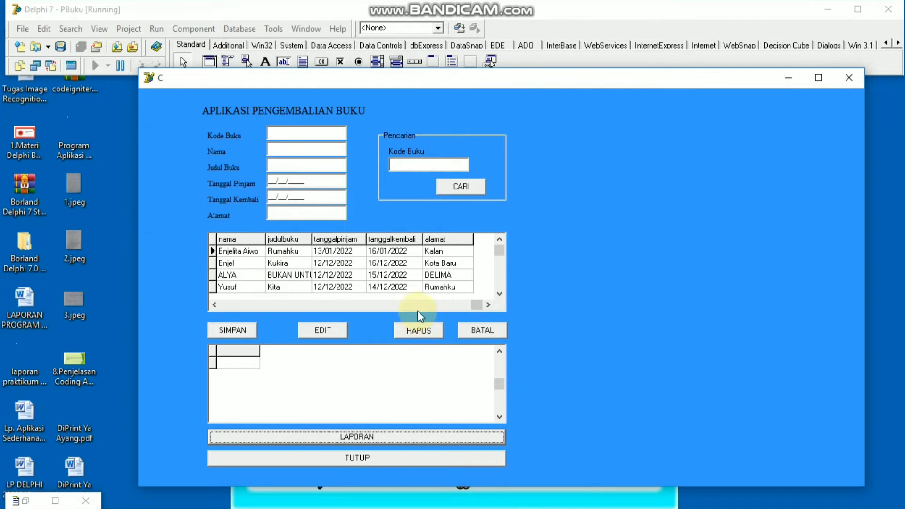
Search the records for Kode Buku 3 and delete the record with code 1234, confirming the deletion
left_click(446, 162)
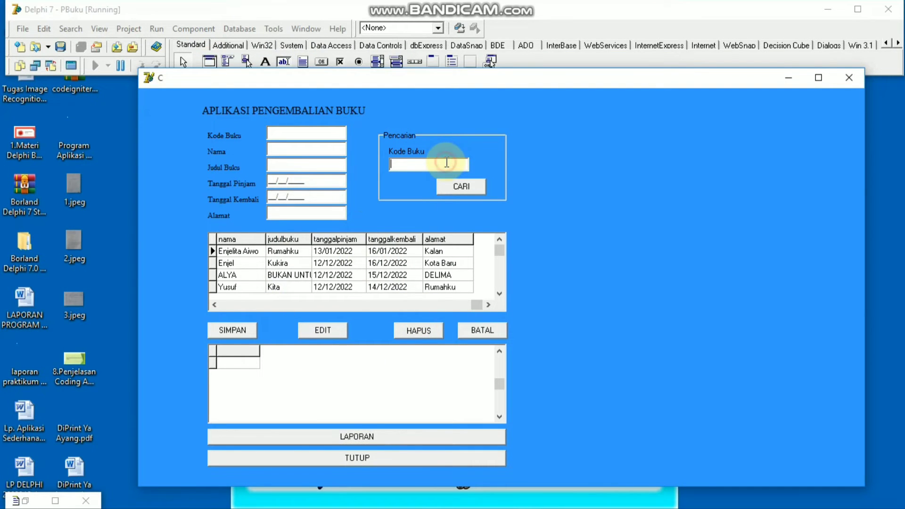
type("3")
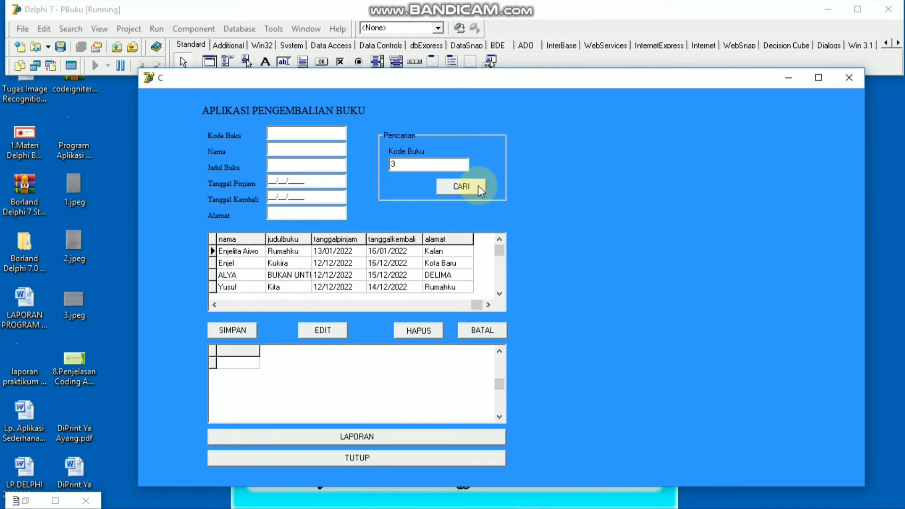
left_click(479, 189)
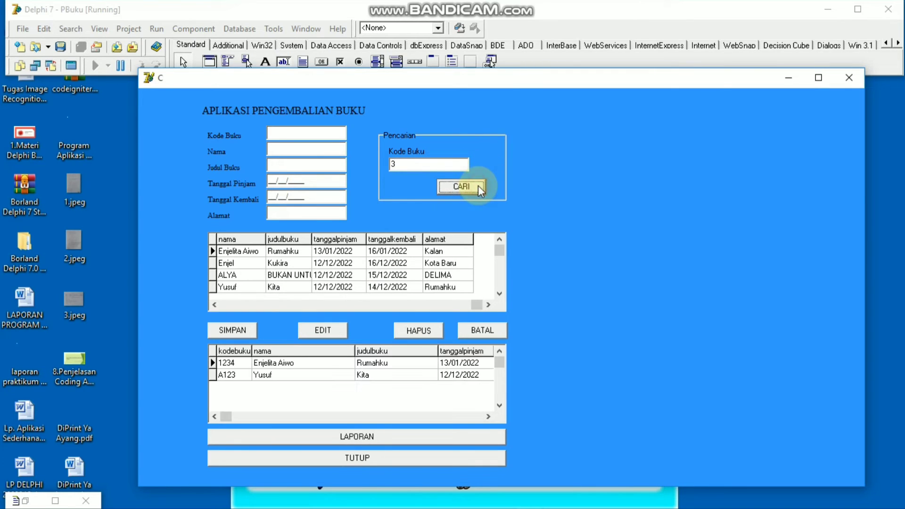
left_click(272, 364)
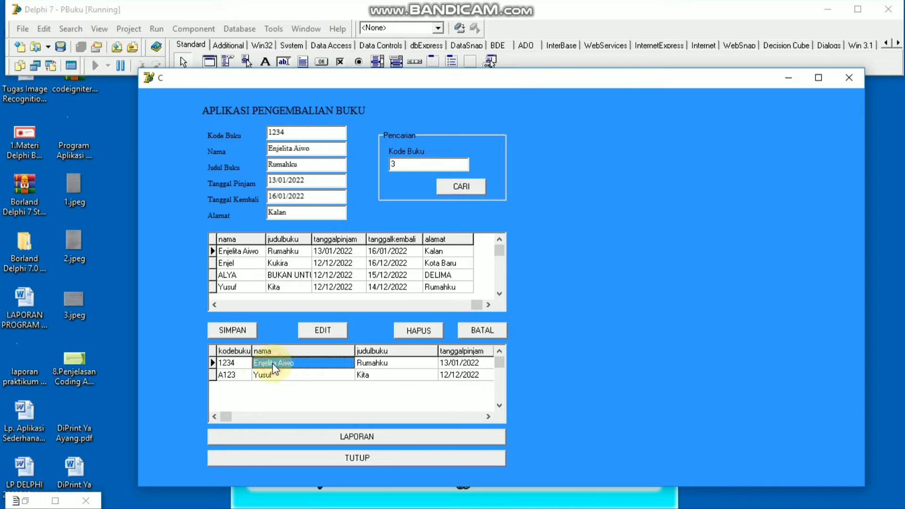
left_click(413, 329)
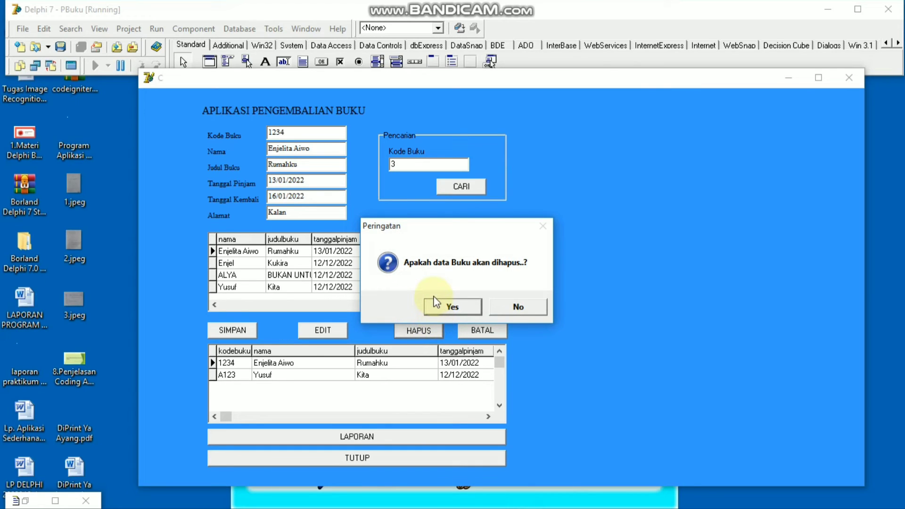
left_click(465, 305)
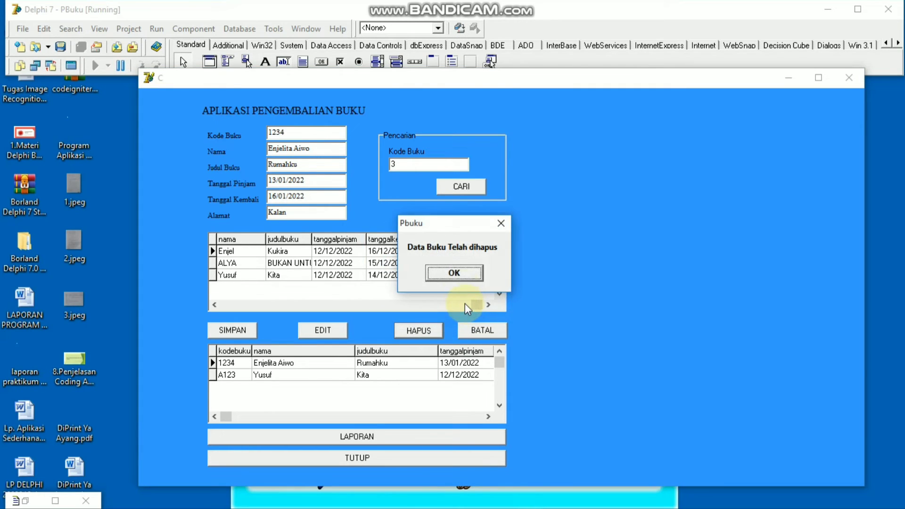
left_click(454, 274)
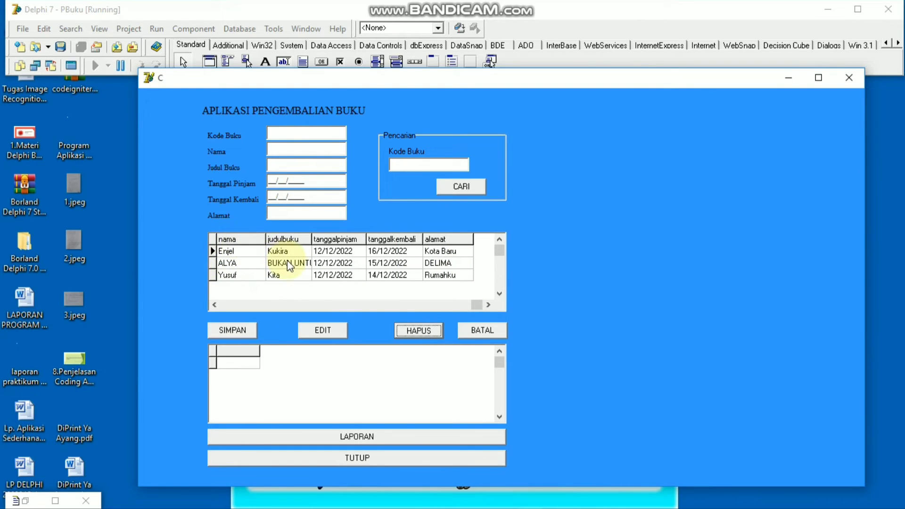
Preview the LAPORAN report to check the records left after the deletion, and close the preview
left_click(329, 436)
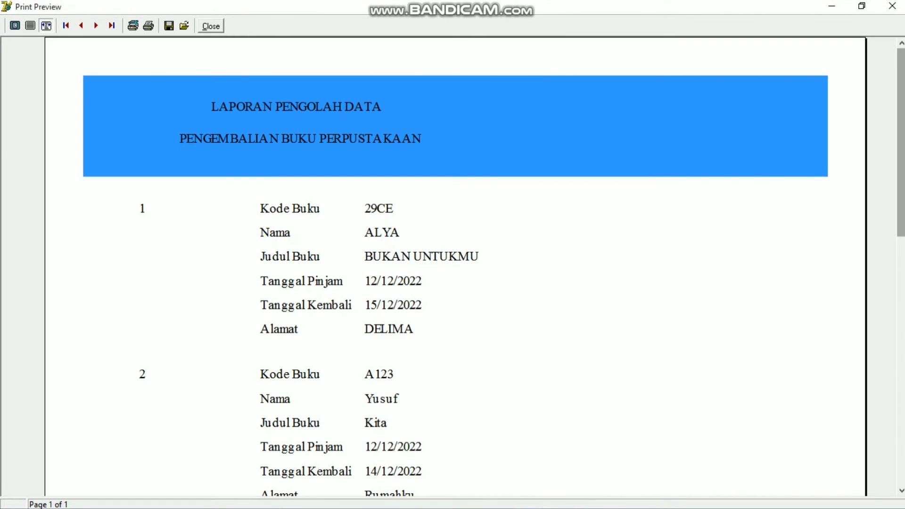
mouse_move(900, 179)
left_mouse_down()
mouse_move(898, 306)
mouse_move(895, 168)
mouse_move(901, 445)
mouse_move(901, 196)
left_mouse_up()
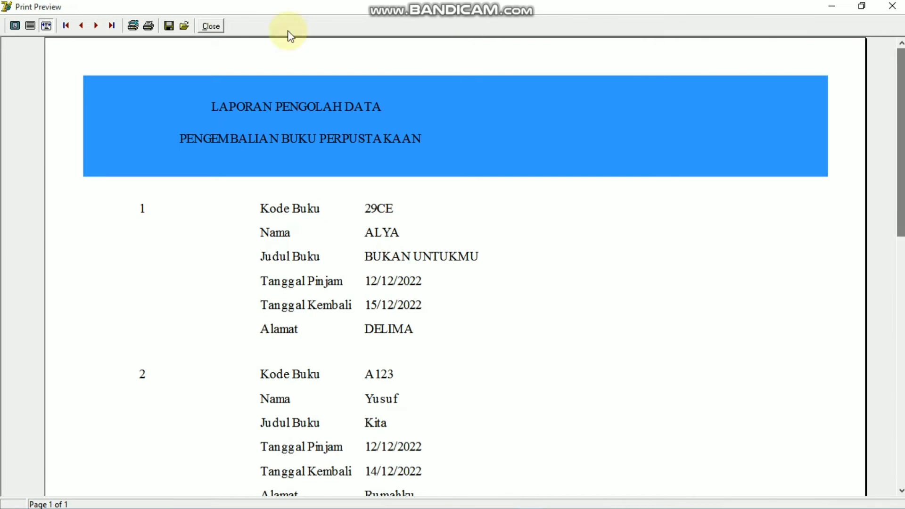
left_click(222, 24)
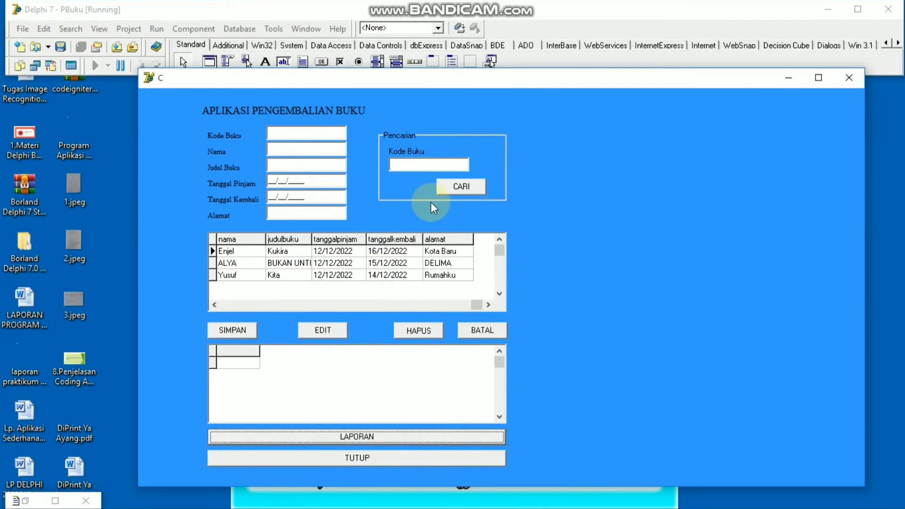
Search the records for Kode Buku 1, load record A123 into the form, and cancel to clear all fields
left_click(419, 165)
type("1")
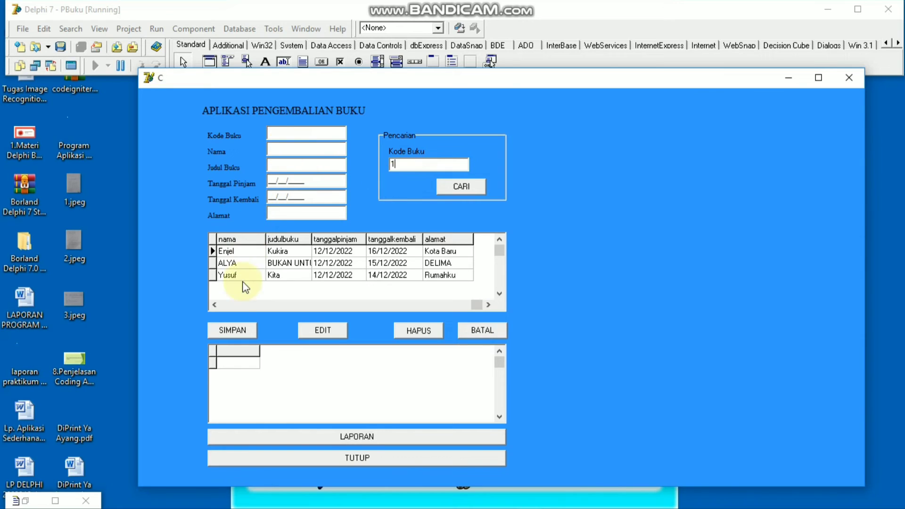
left_click(456, 186)
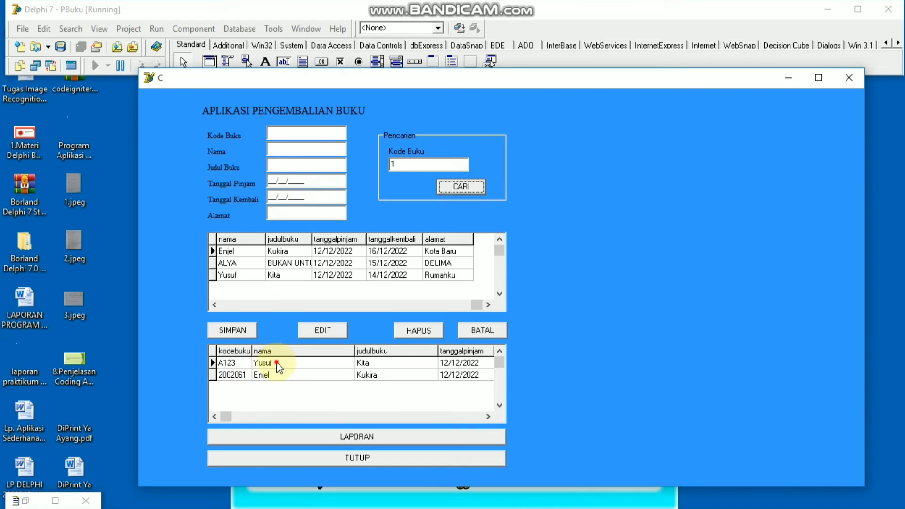
left_click(278, 363)
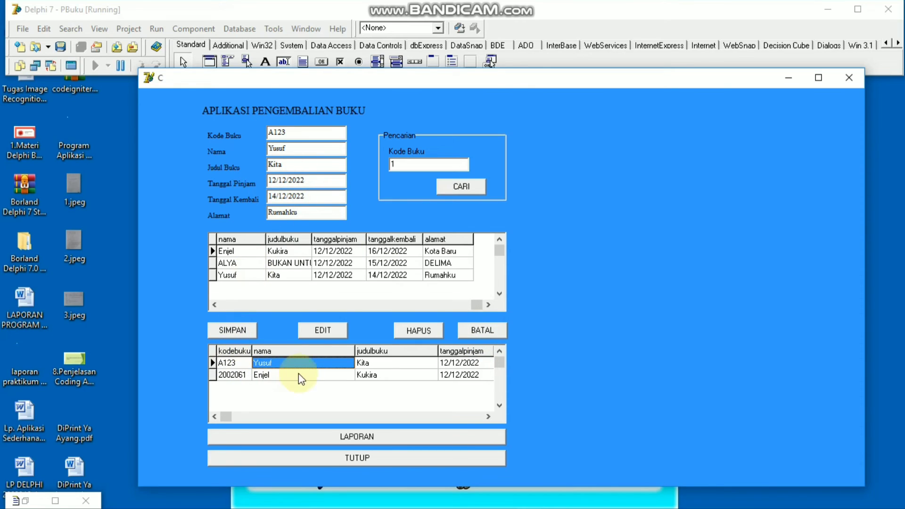
left_click(499, 331)
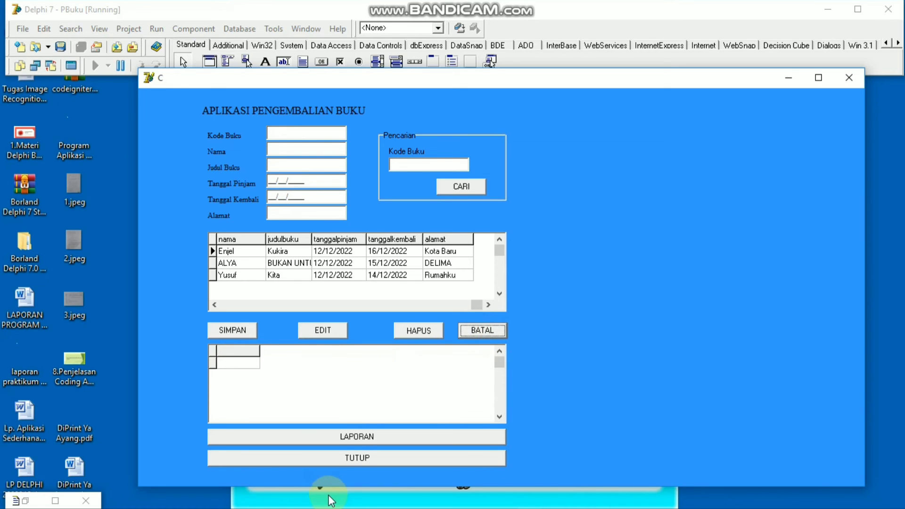
Close the running book return application to return to its form design
left_click(353, 460)
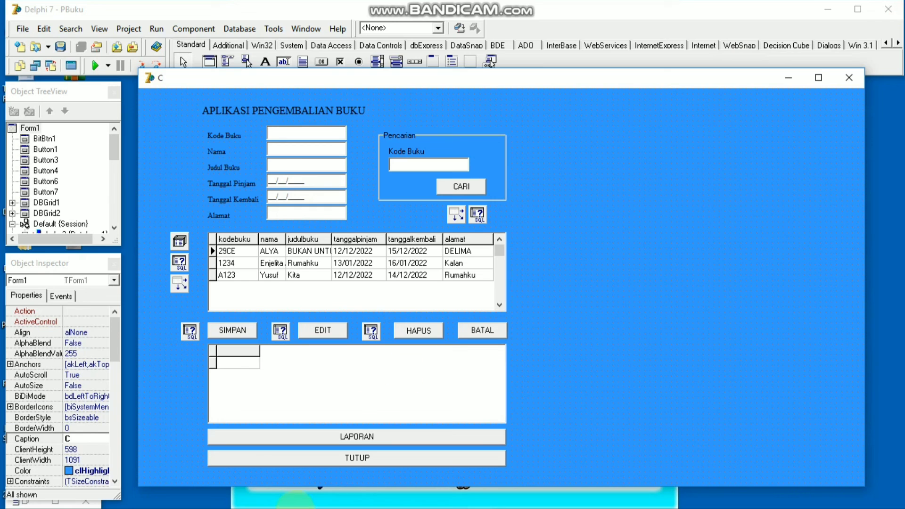
left_click(307, 500)
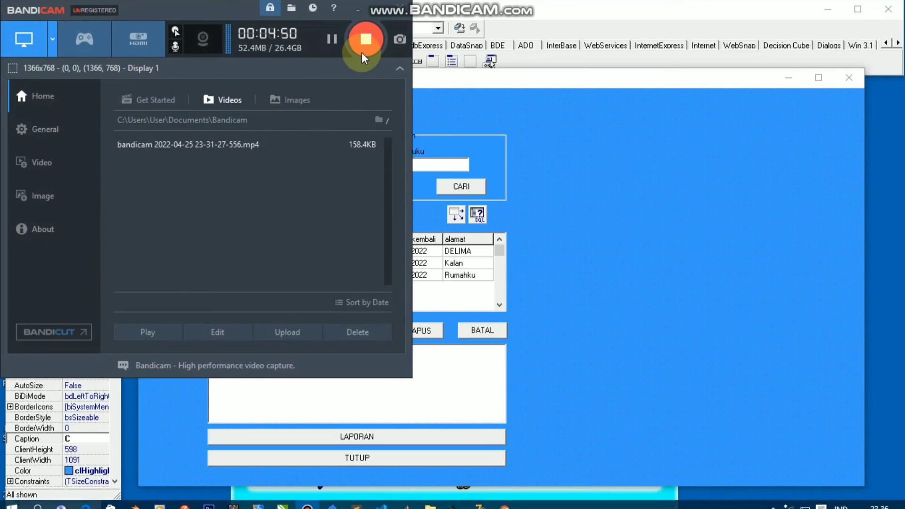